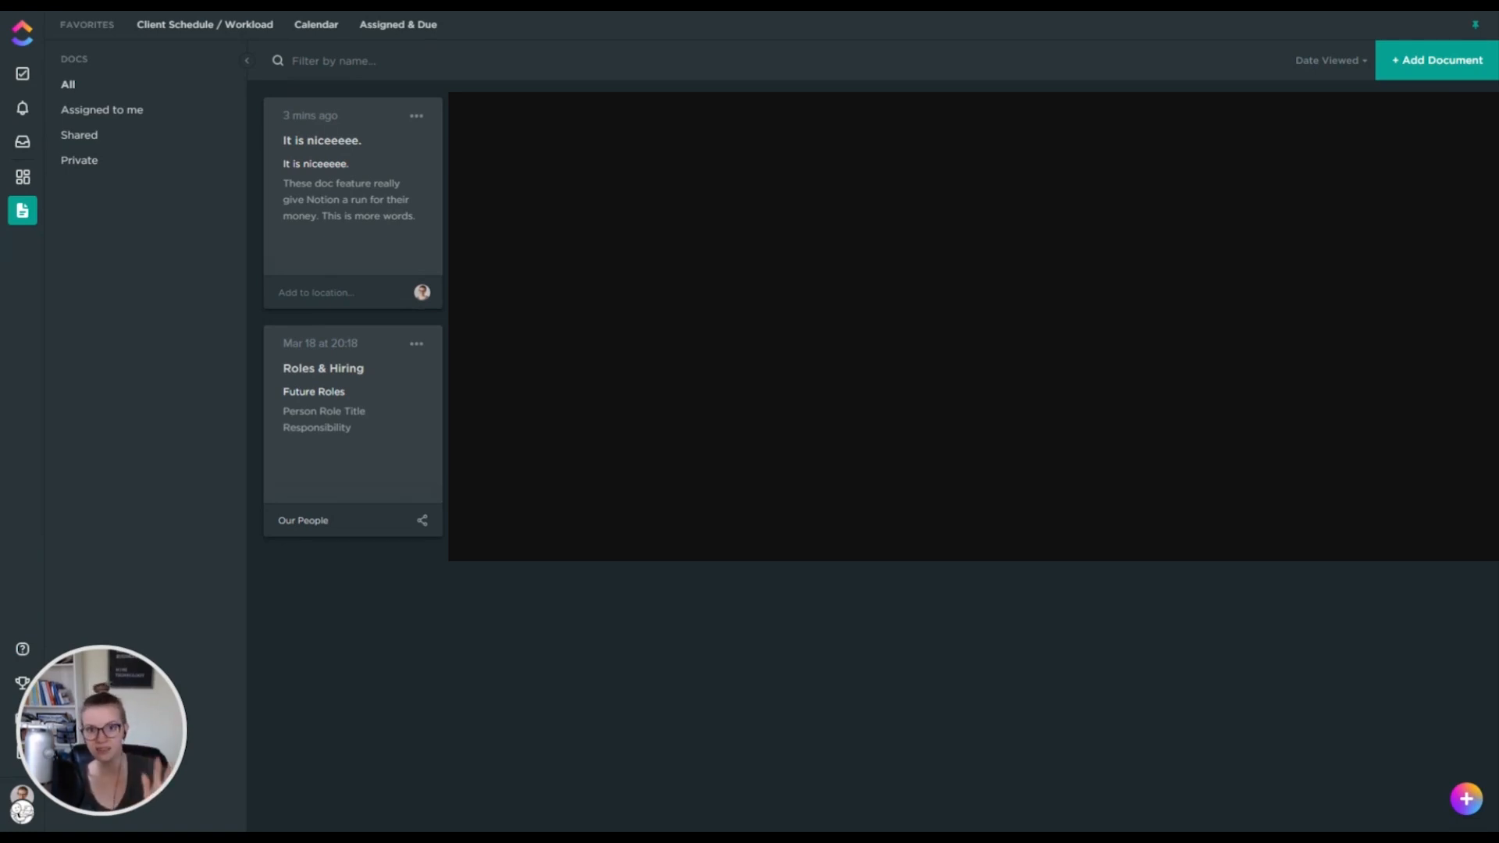
# Step: Open the "It is niceeeee." doc and duplicate the line "This is more words." six times below the original
pyautogui.click(313, 205)
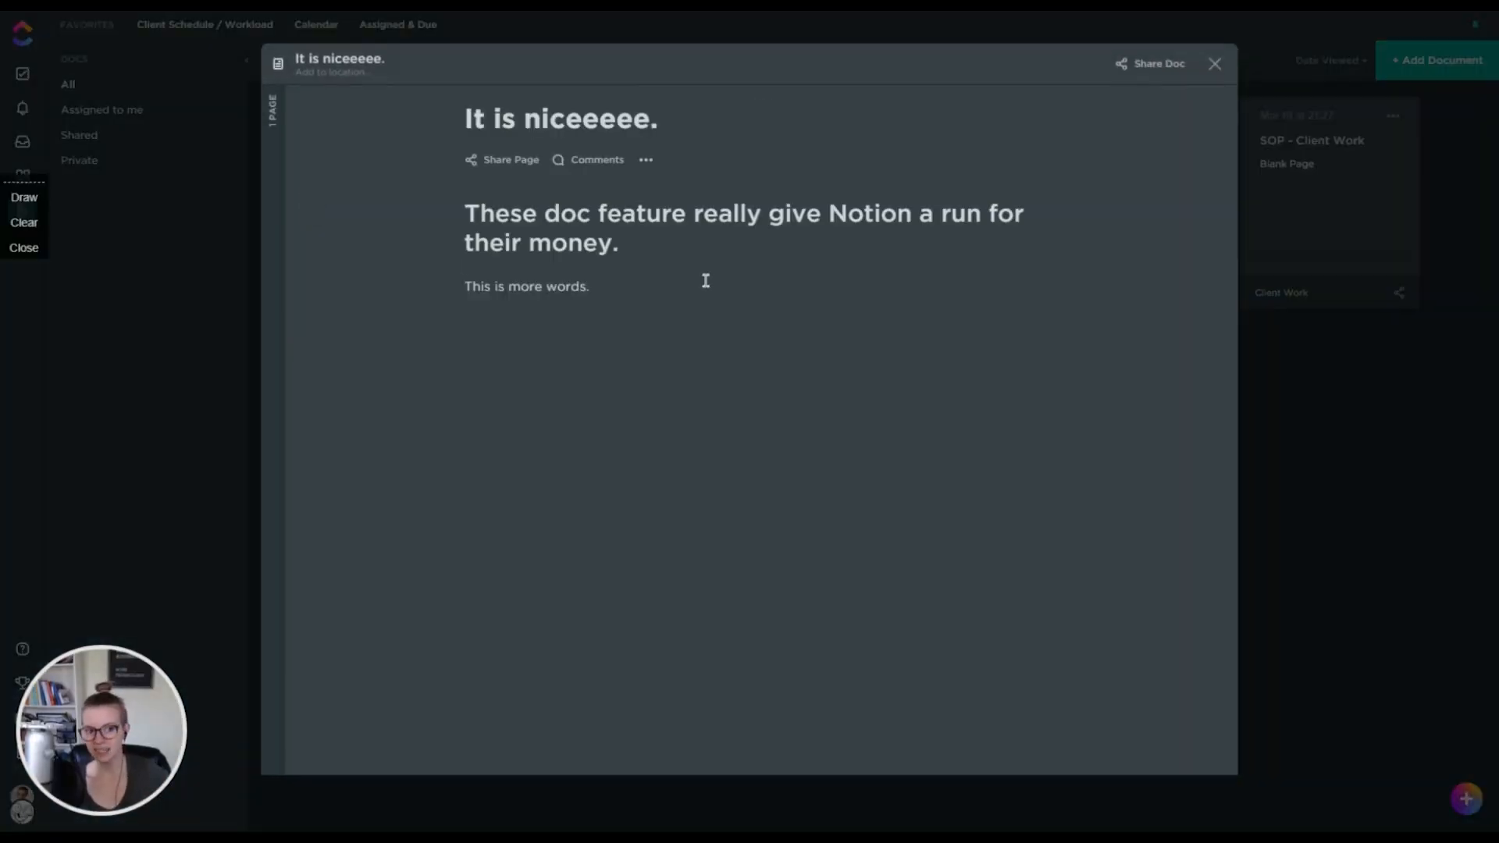
pyautogui.moveTo(682, 287); pyautogui.dragTo(595, 288)
pyautogui.hotkey('ctrl', 'c')
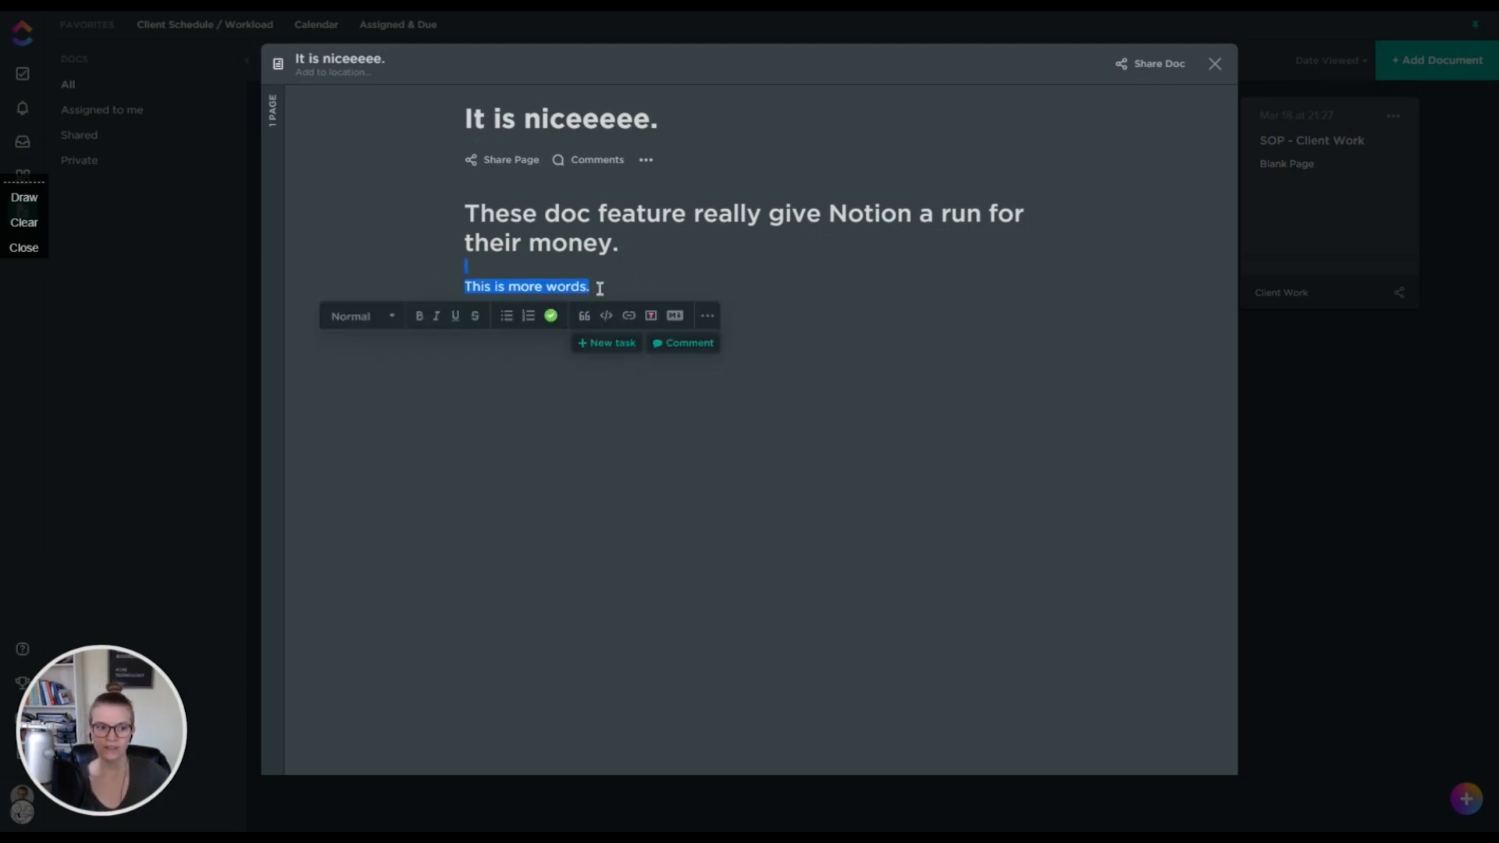
pyautogui.click(646, 288)
pyautogui.hotkey('ctrl', 'v')
pyautogui.hotkey('ctrl', 'v')
pyautogui.hotkey('ctrl', 'v')
pyautogui.hotkey('ctrl', 'v')
pyautogui.hotkey('ctrl', 'v')
pyautogui.hotkey('ctrl', 'v')
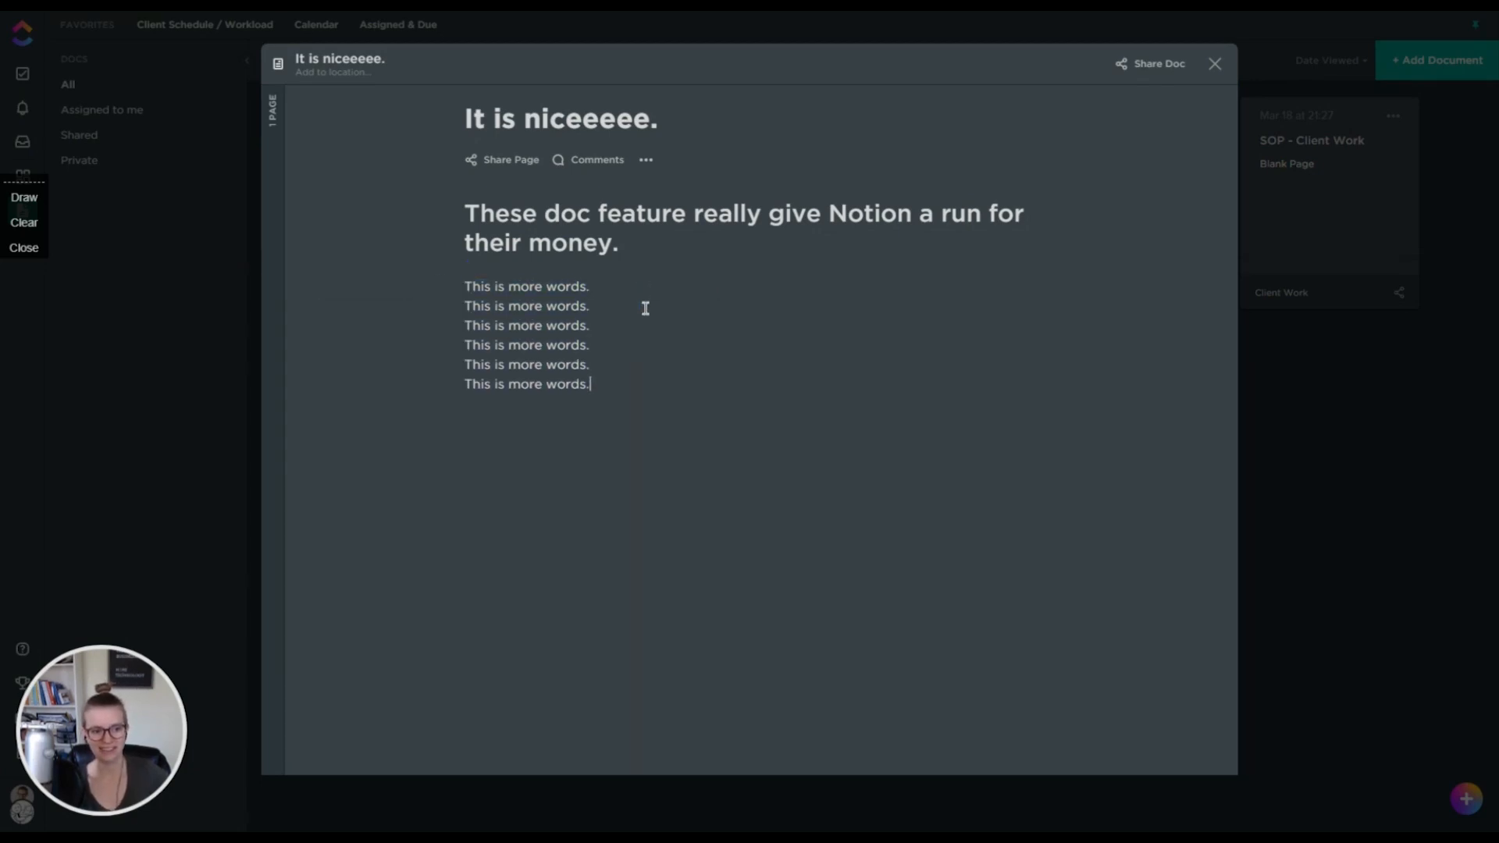
pyautogui.click(625, 290)
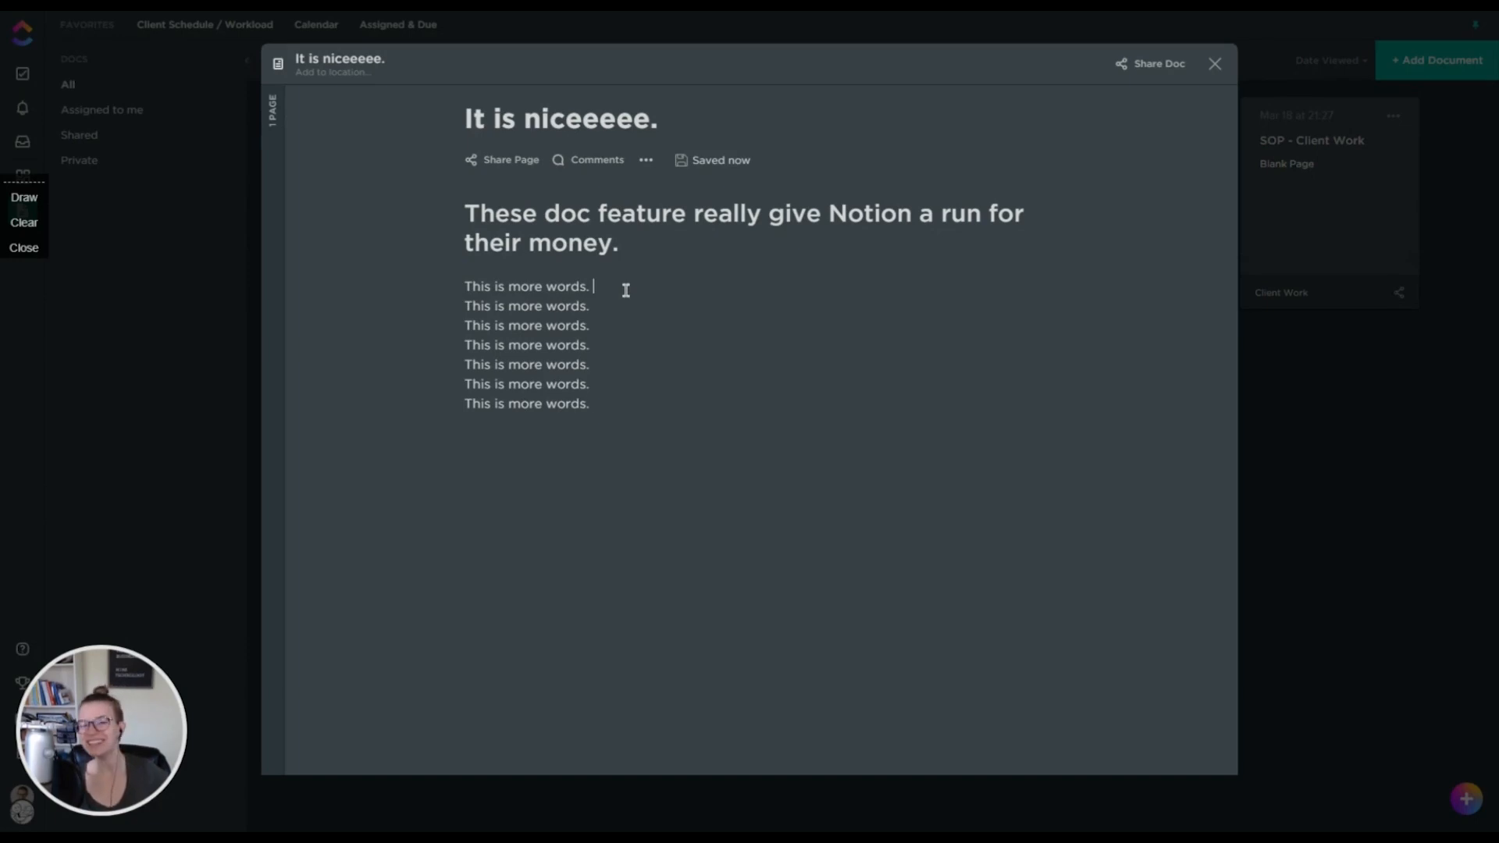
# Step: Format the fourth "This is more words." line as Heading 2
pyautogui.moveTo(596, 344); pyautogui.dragTo(456, 345)
pyautogui.click(378, 377)
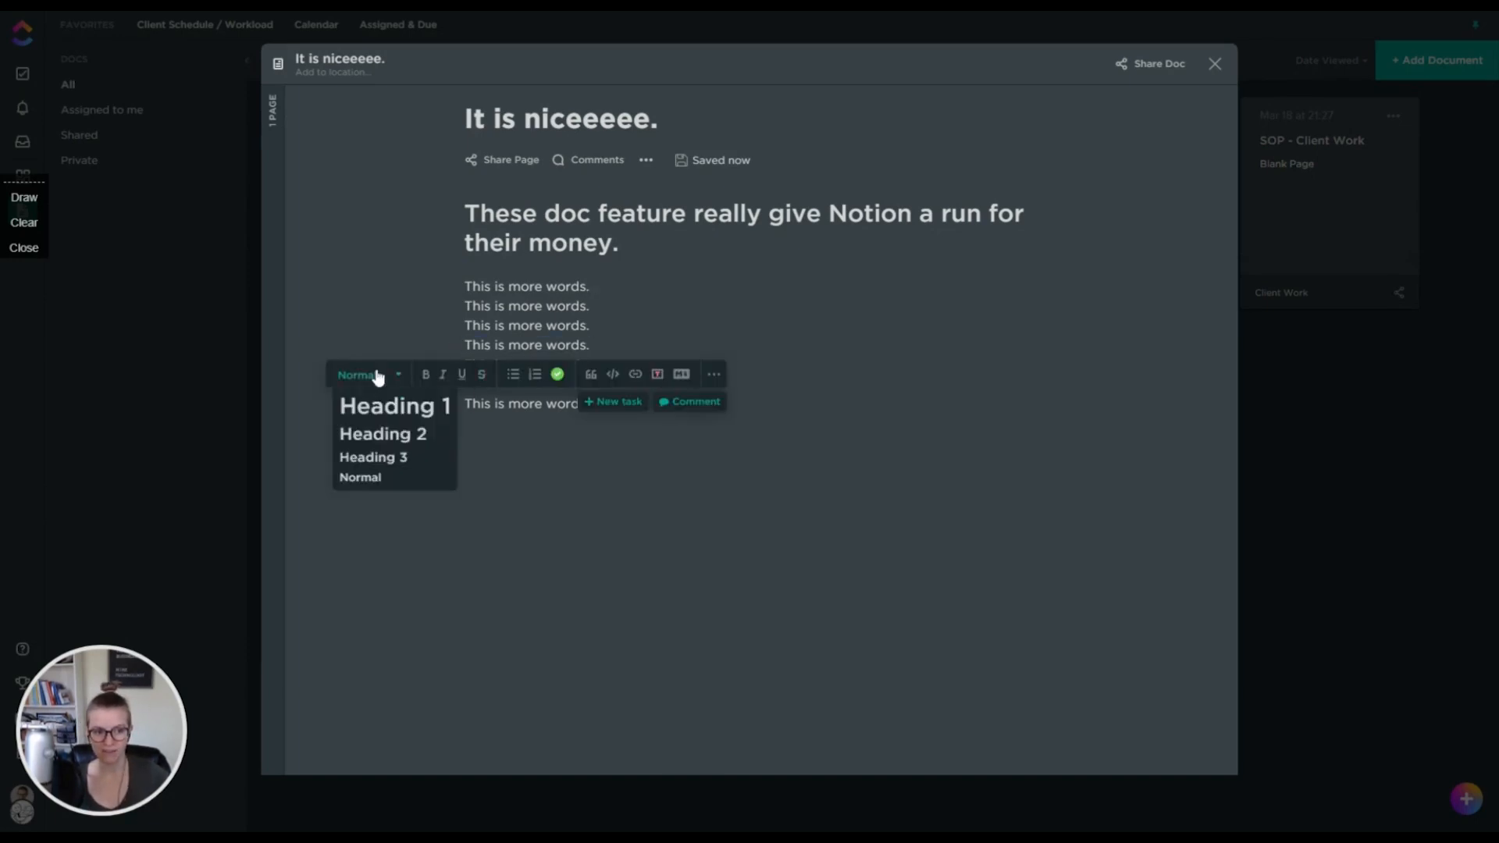
pyautogui.click(391, 434)
pyautogui.click(672, 382)
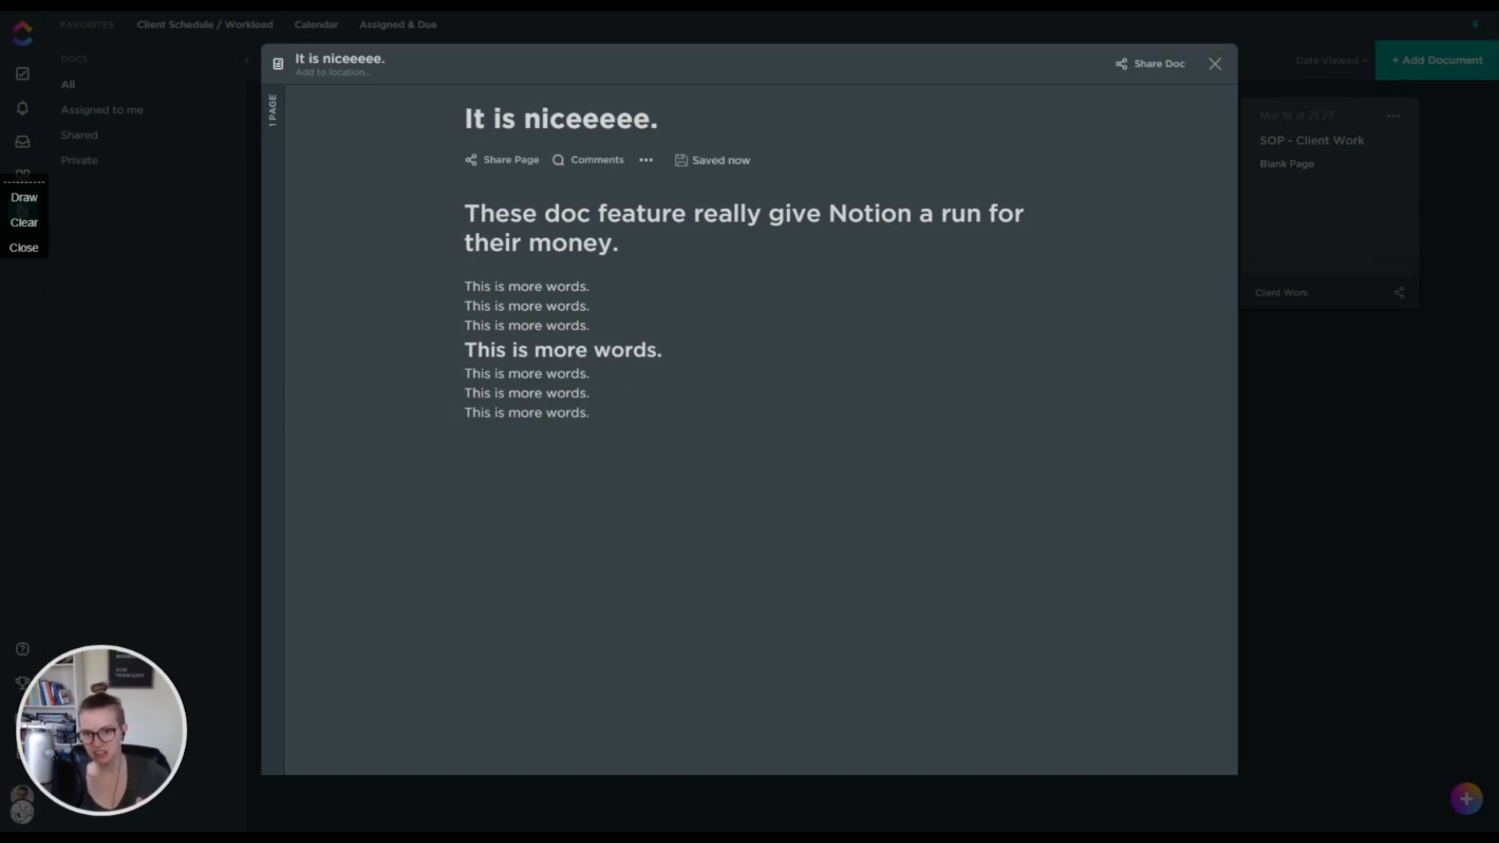
# Step: Insert an empty line above the new Heading 2 line and close the doc
pyautogui.click(628, 319)
pyautogui.press('Return')
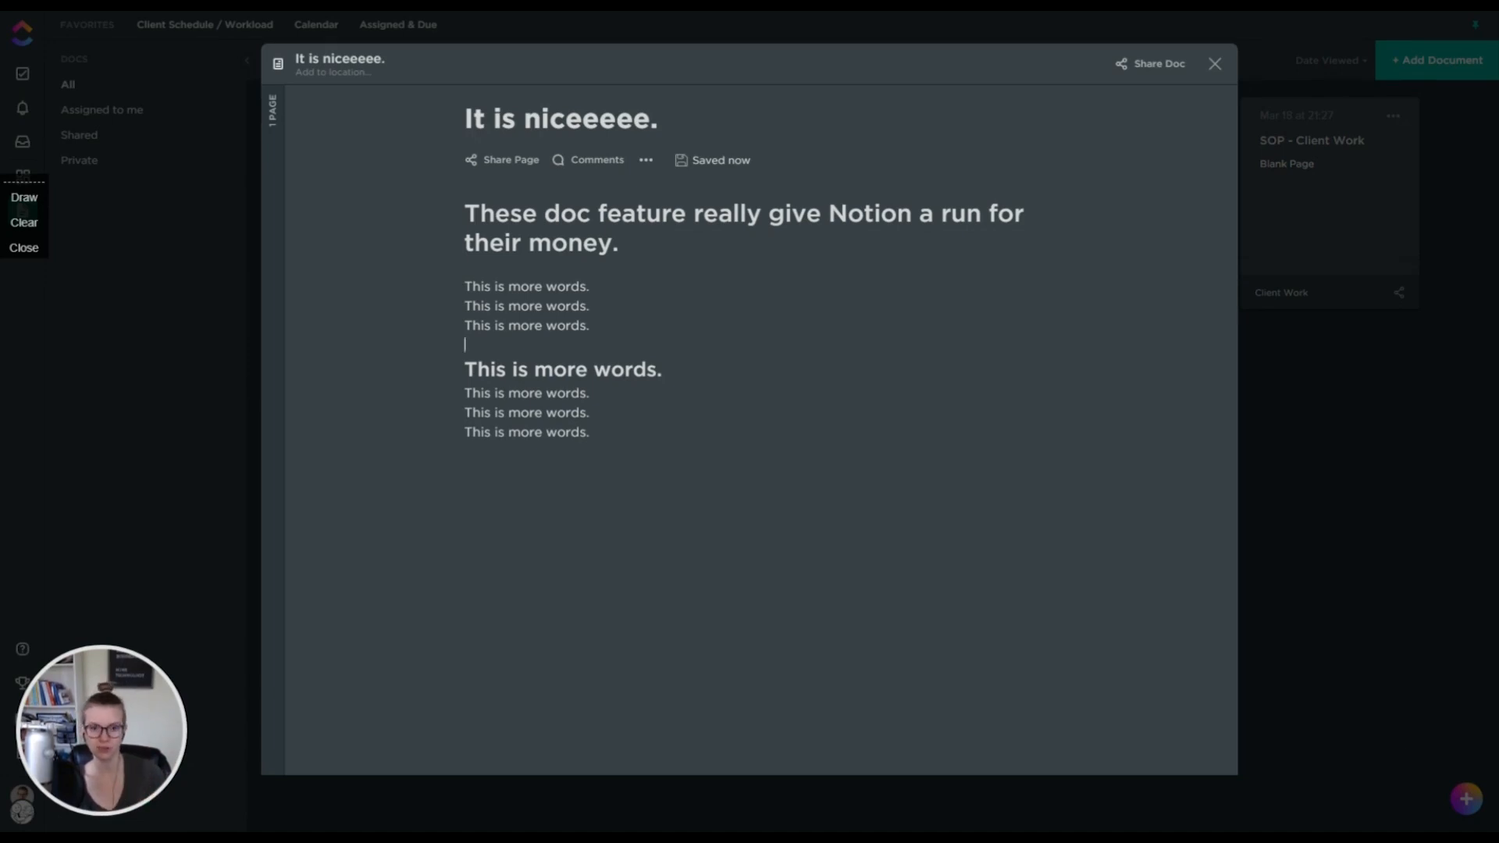
pyautogui.click(1214, 64)
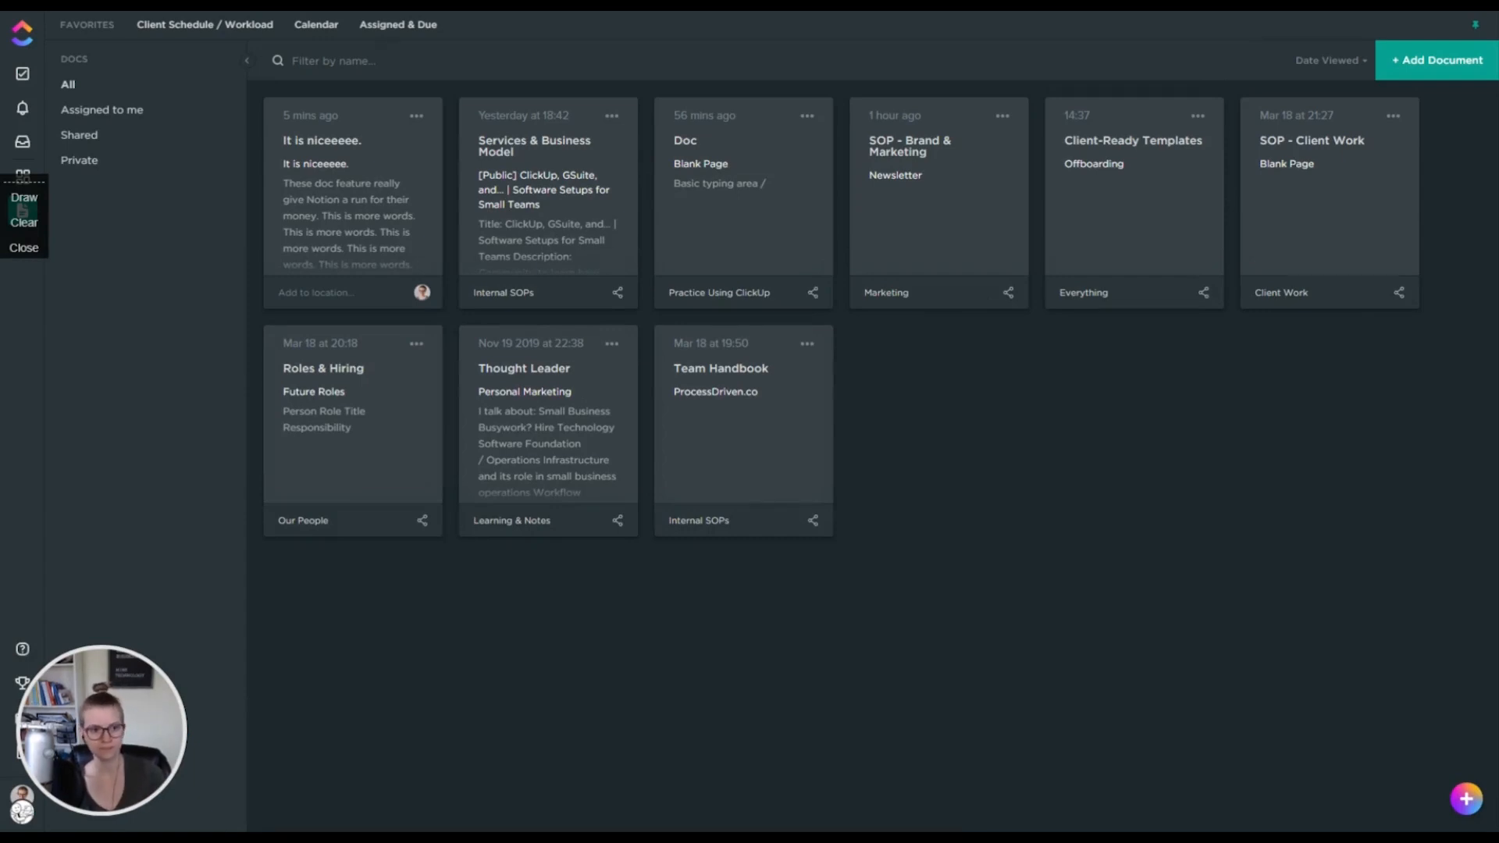
# Step: Open the Team Handbook doc and write "Expand upon your why." in the body of the ProcessDriven.co page
pyautogui.click(712, 378)
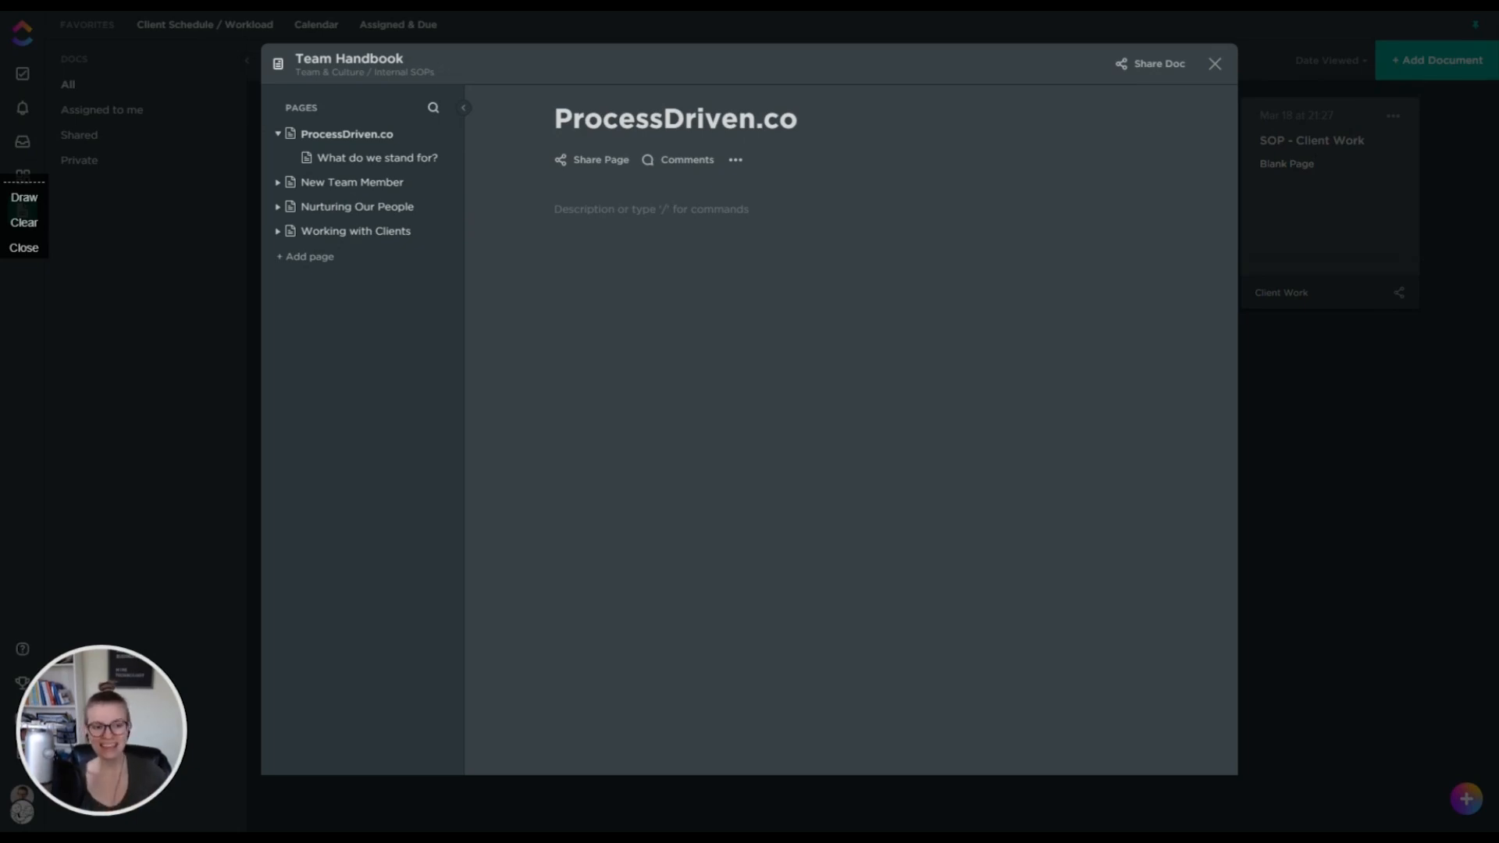
pyautogui.click(587, 216)
pyautogui.write('E')
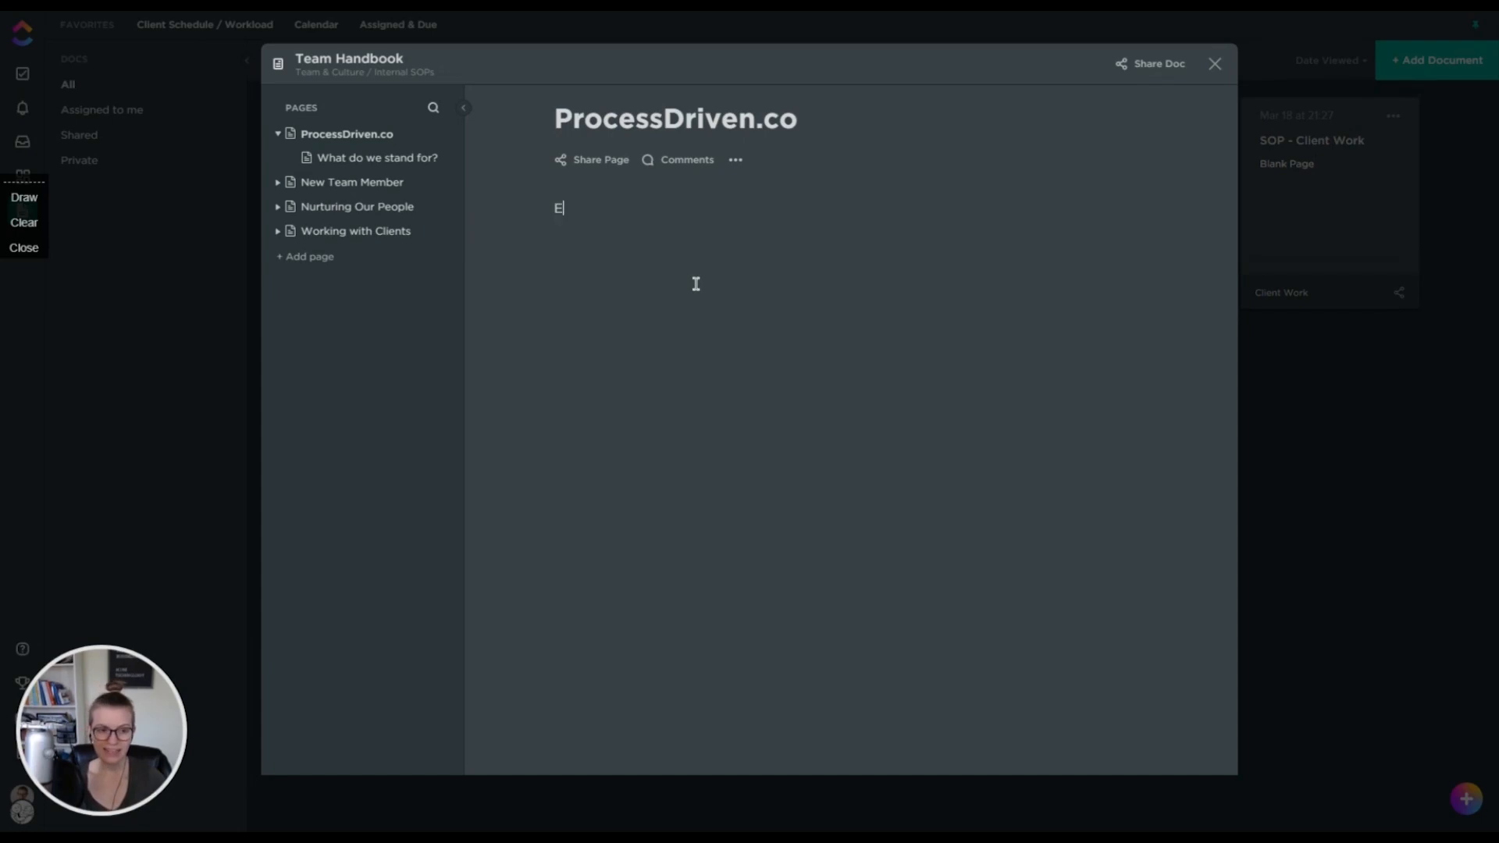
pyautogui.write('xpand upon your why.')
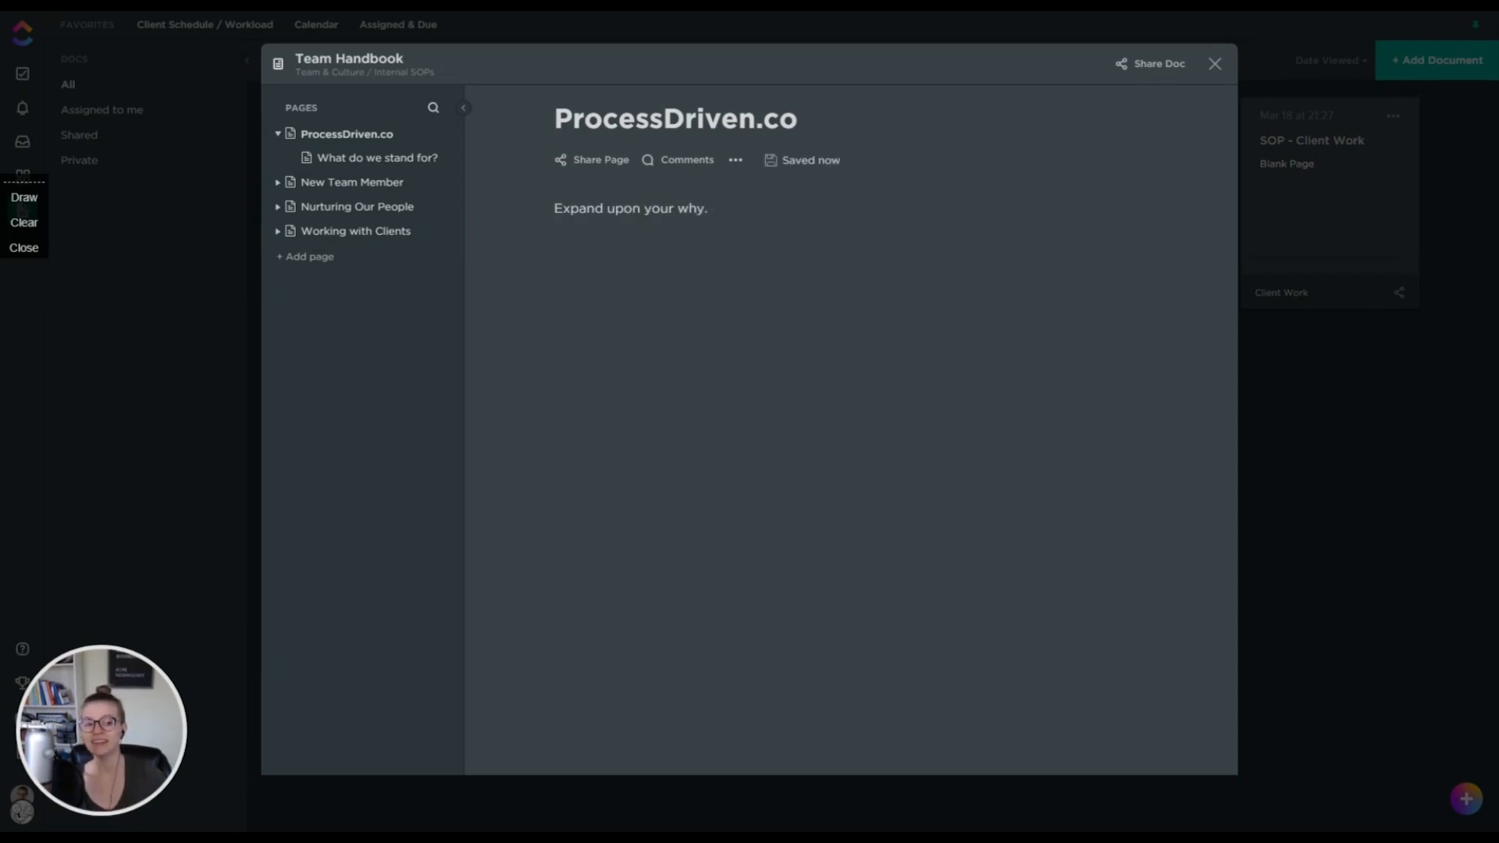
# Step: Format the sentence "Expand upon your why." as red inline code
pyautogui.moveTo(755, 208); pyautogui.dragTo(503, 176)
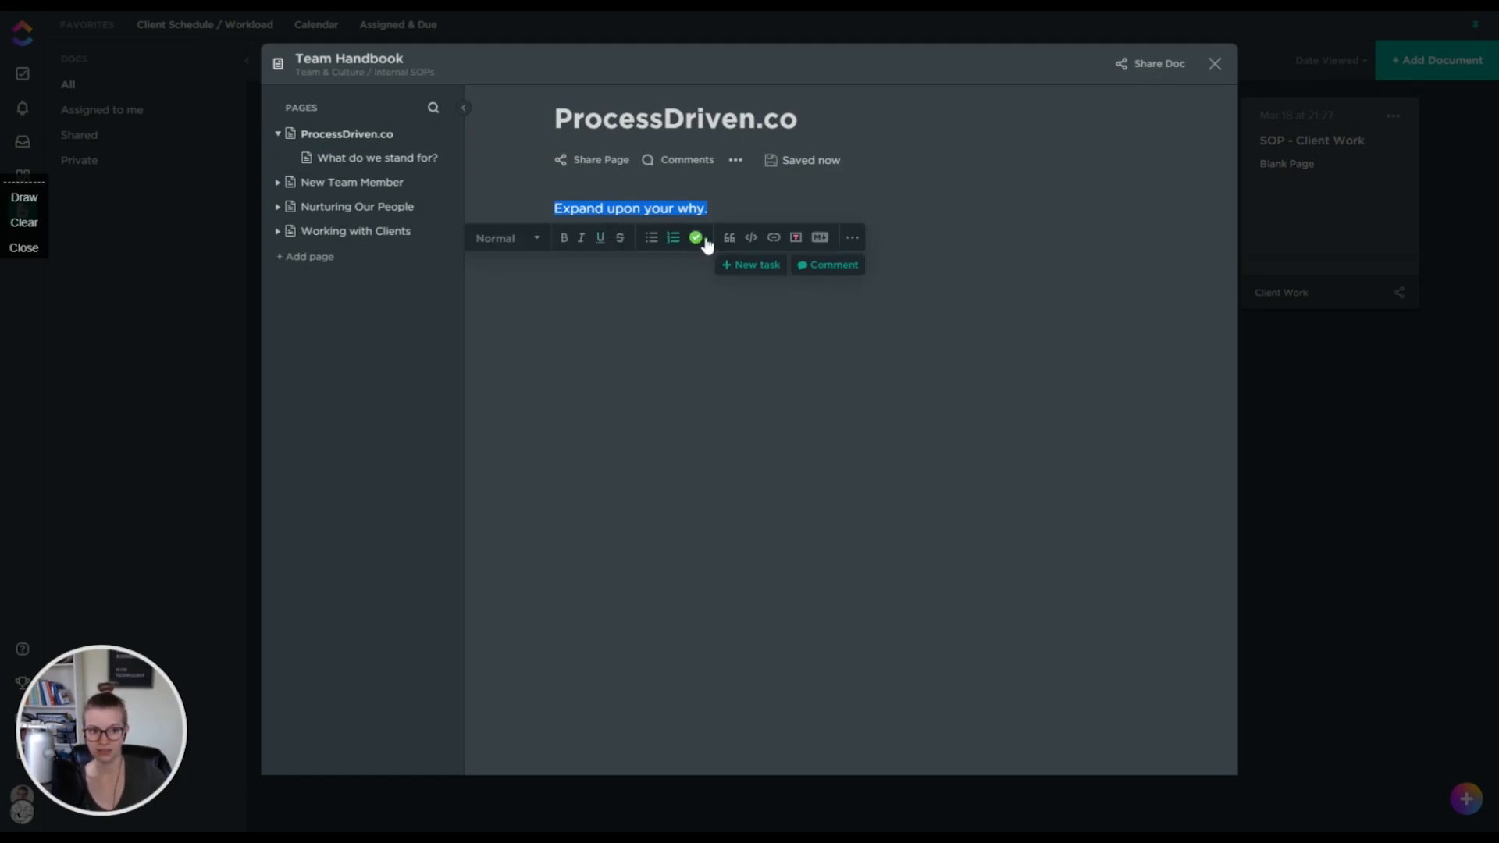
pyautogui.click(796, 238)
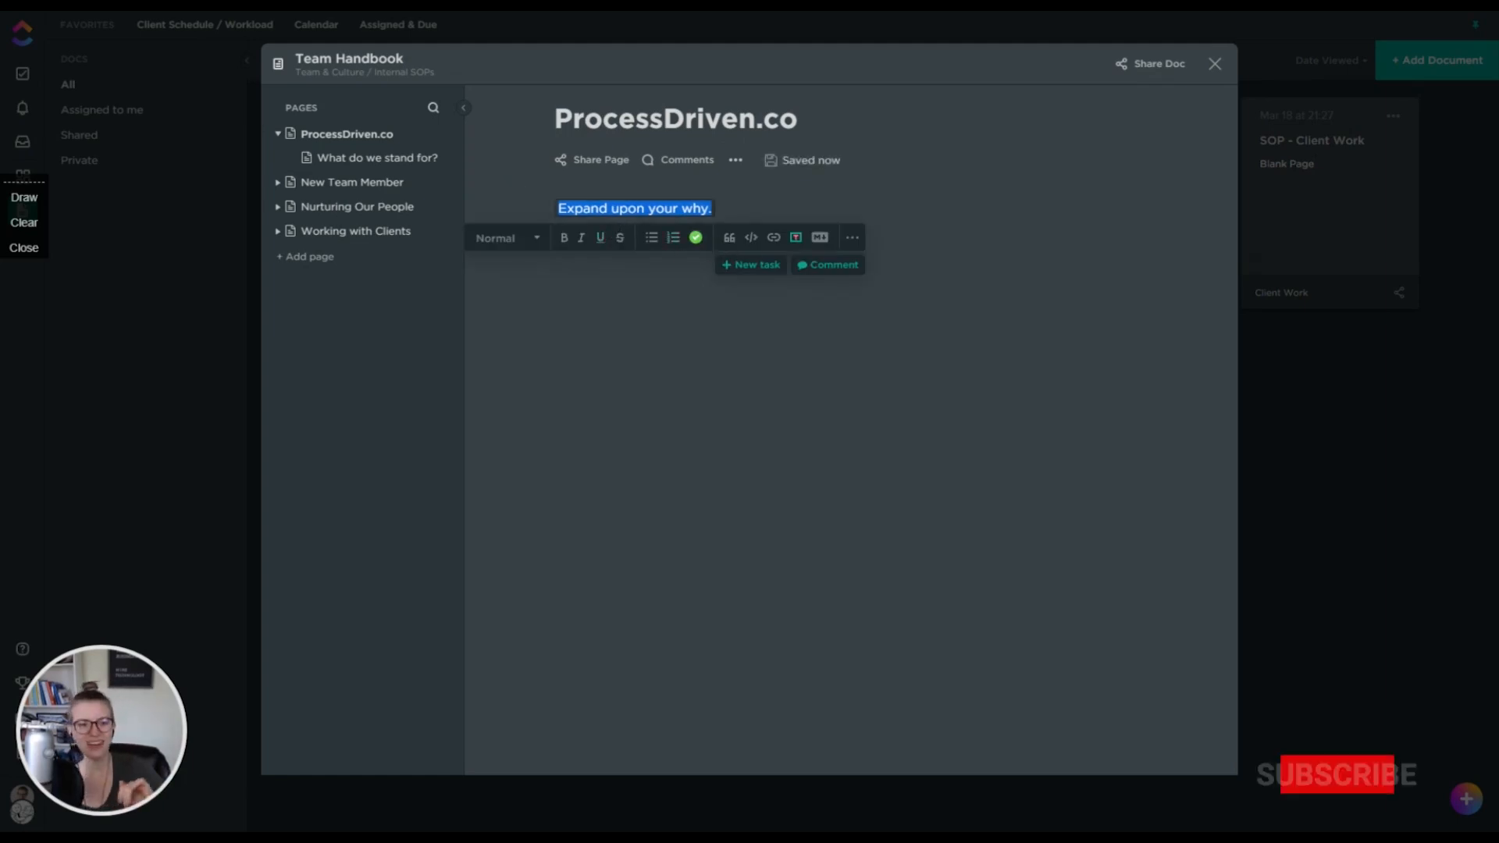
pyautogui.click(892, 337)
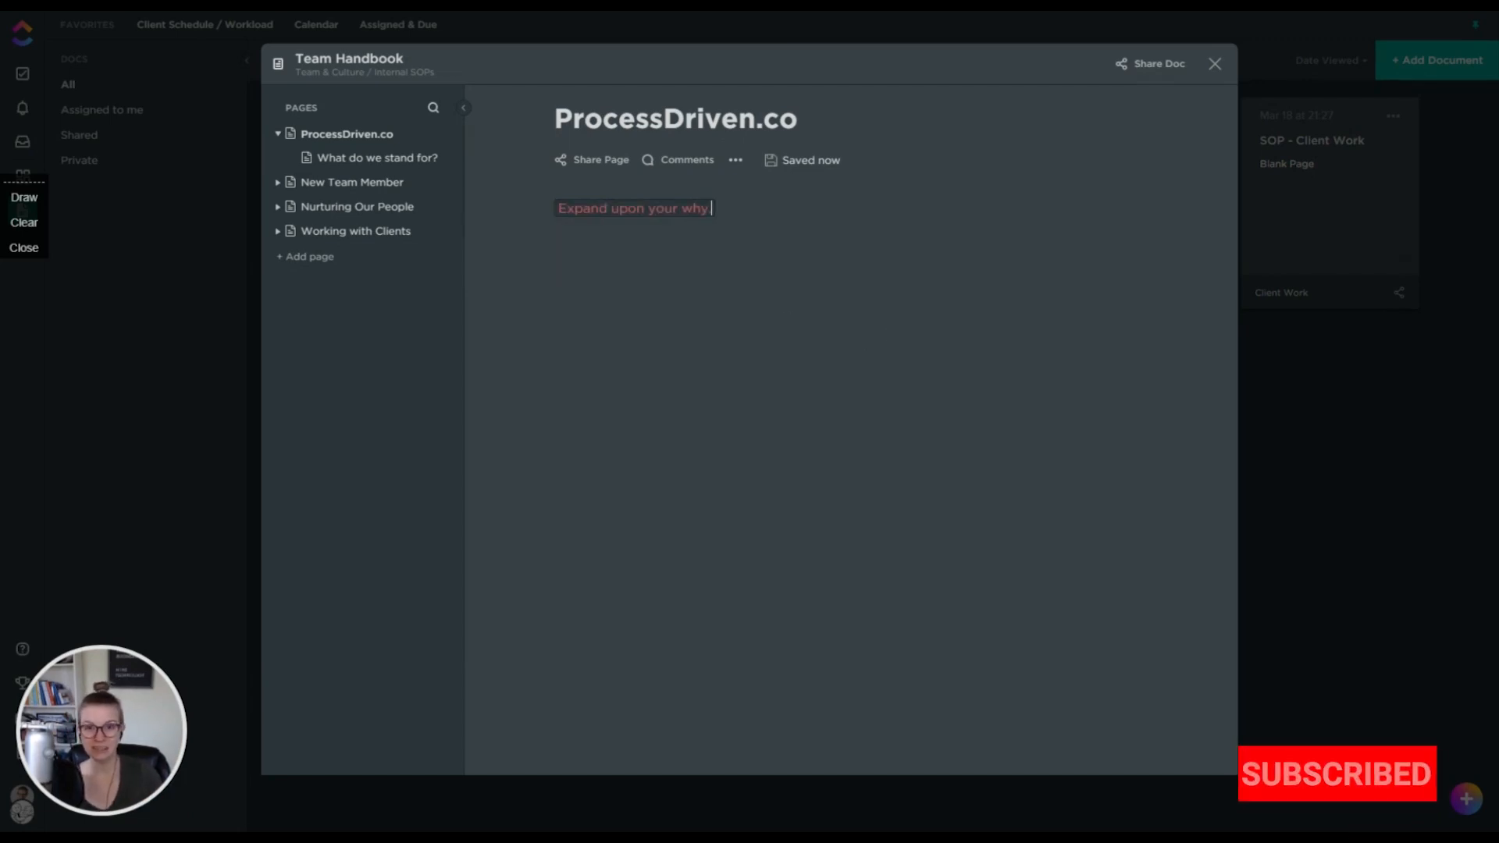
# Step: Look through the slash commands on a new line below the sentence, down to the embed and task actions, and remove the slash
pyautogui.press('Return')
pyautogui.write('/')
pyautogui.scroll(-10, 755, 297)
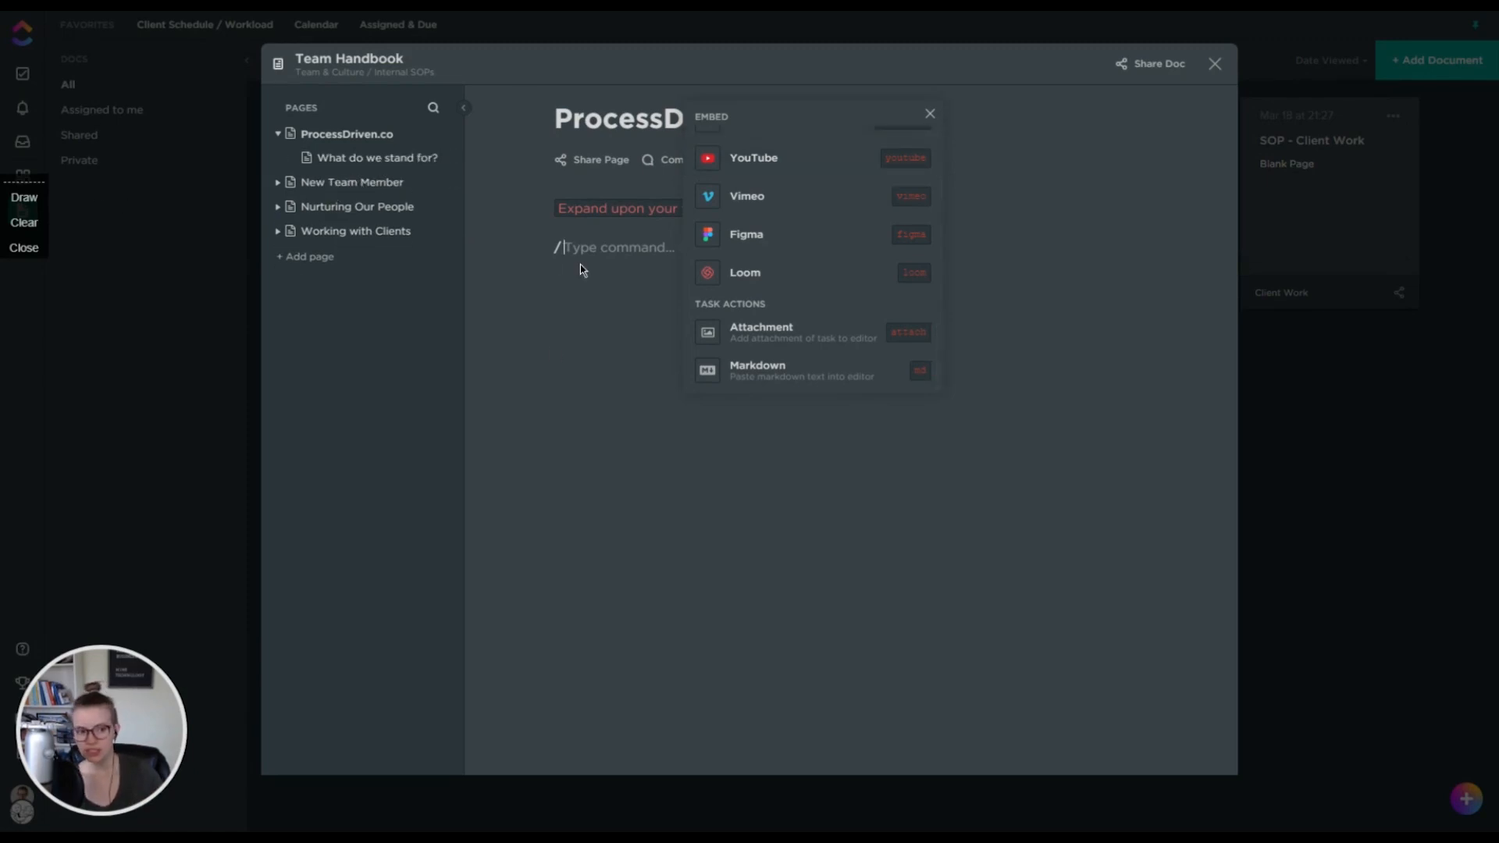
pyautogui.click(573, 237)
pyautogui.click(574, 242)
pyautogui.press('BackSpace')
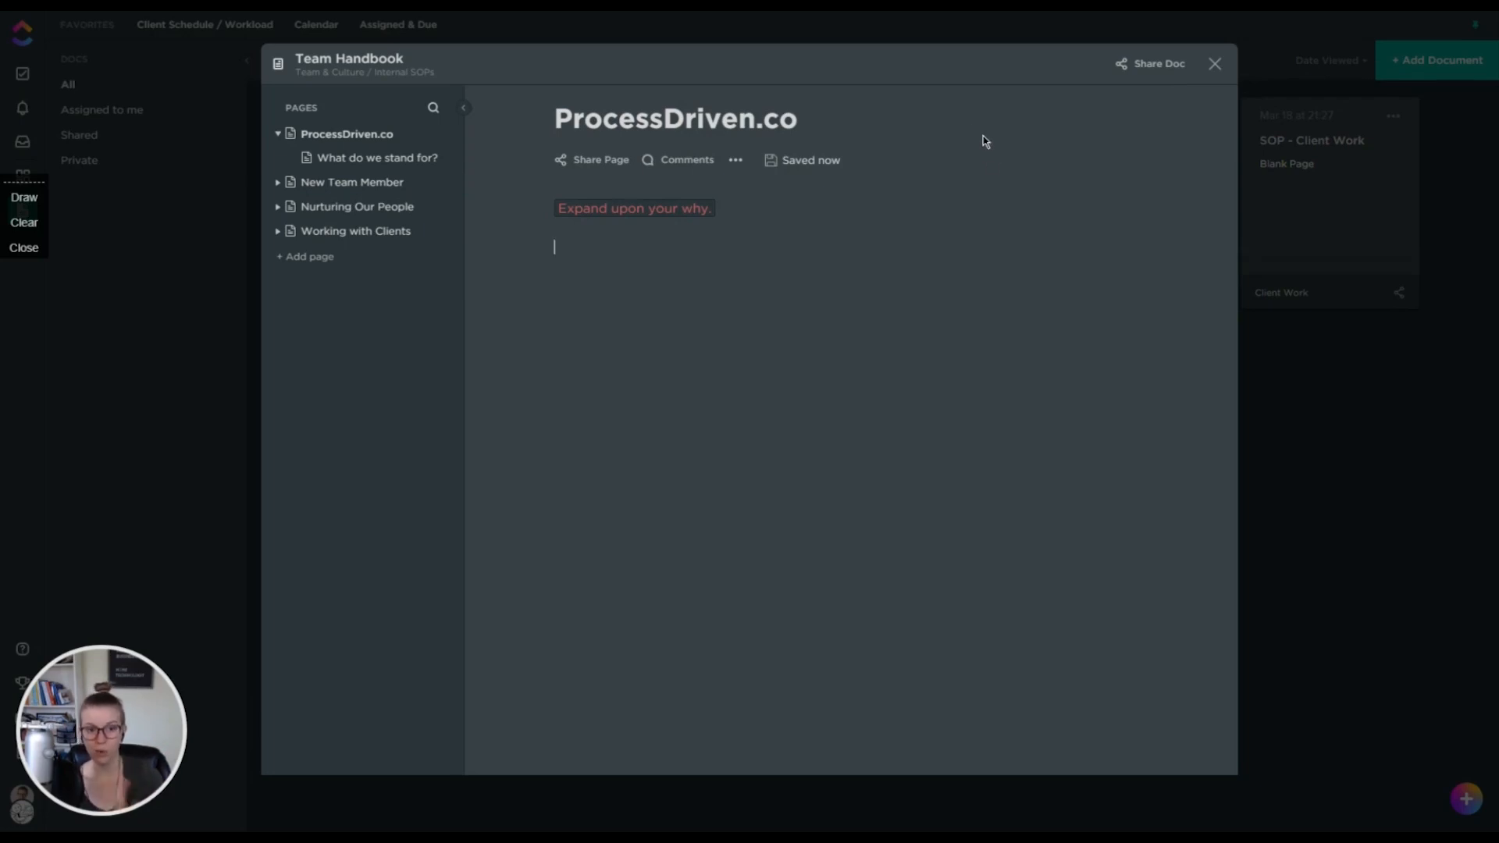
# Step: Switch the Team Handbook's sharing from its folder location to individual people, selecting only your own account
pyautogui.click(1148, 64)
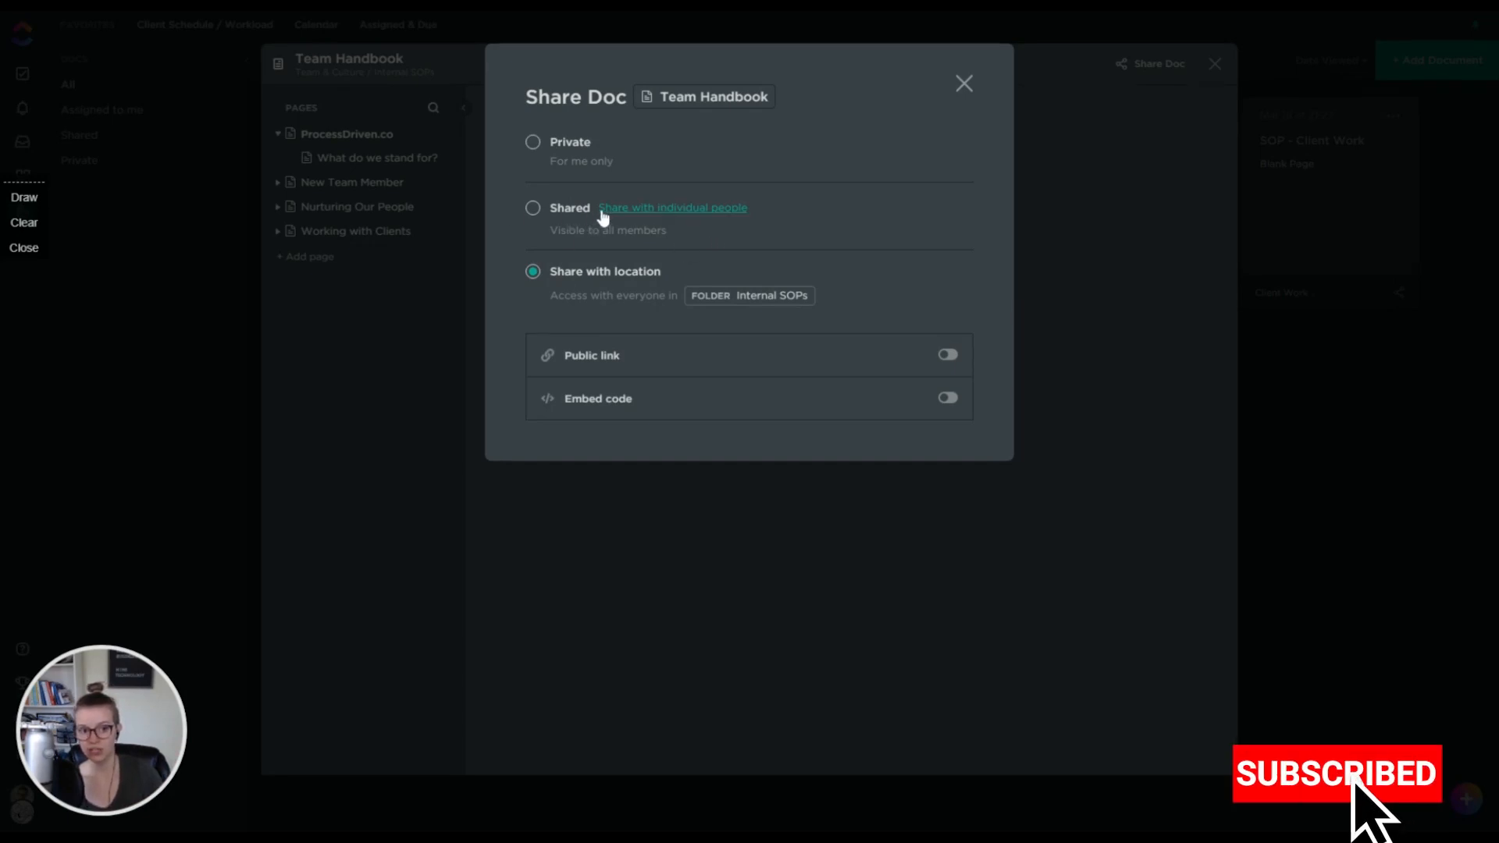
pyautogui.click(666, 211)
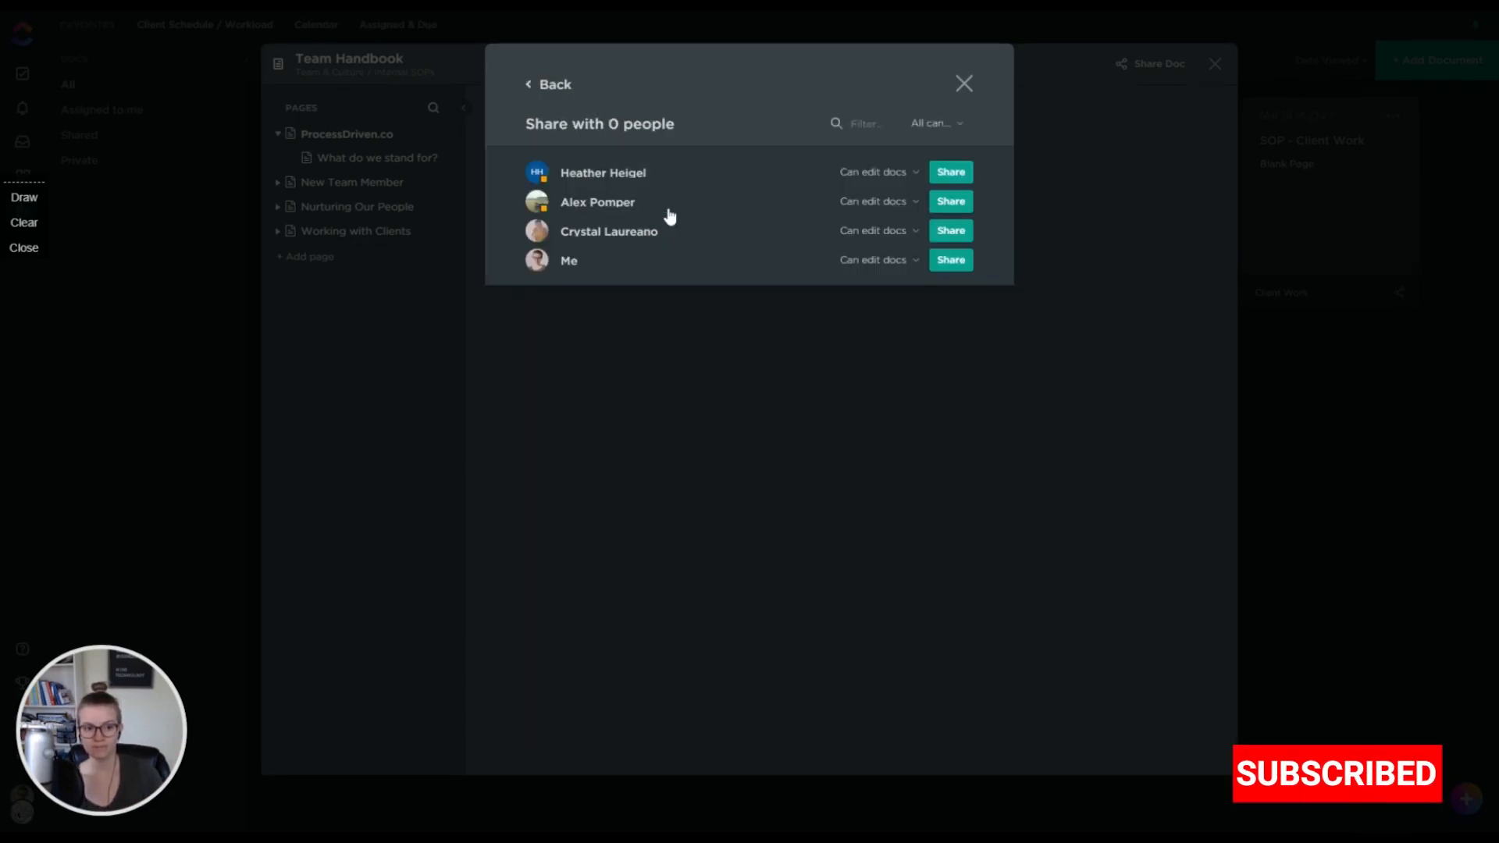
pyautogui.click(539, 85)
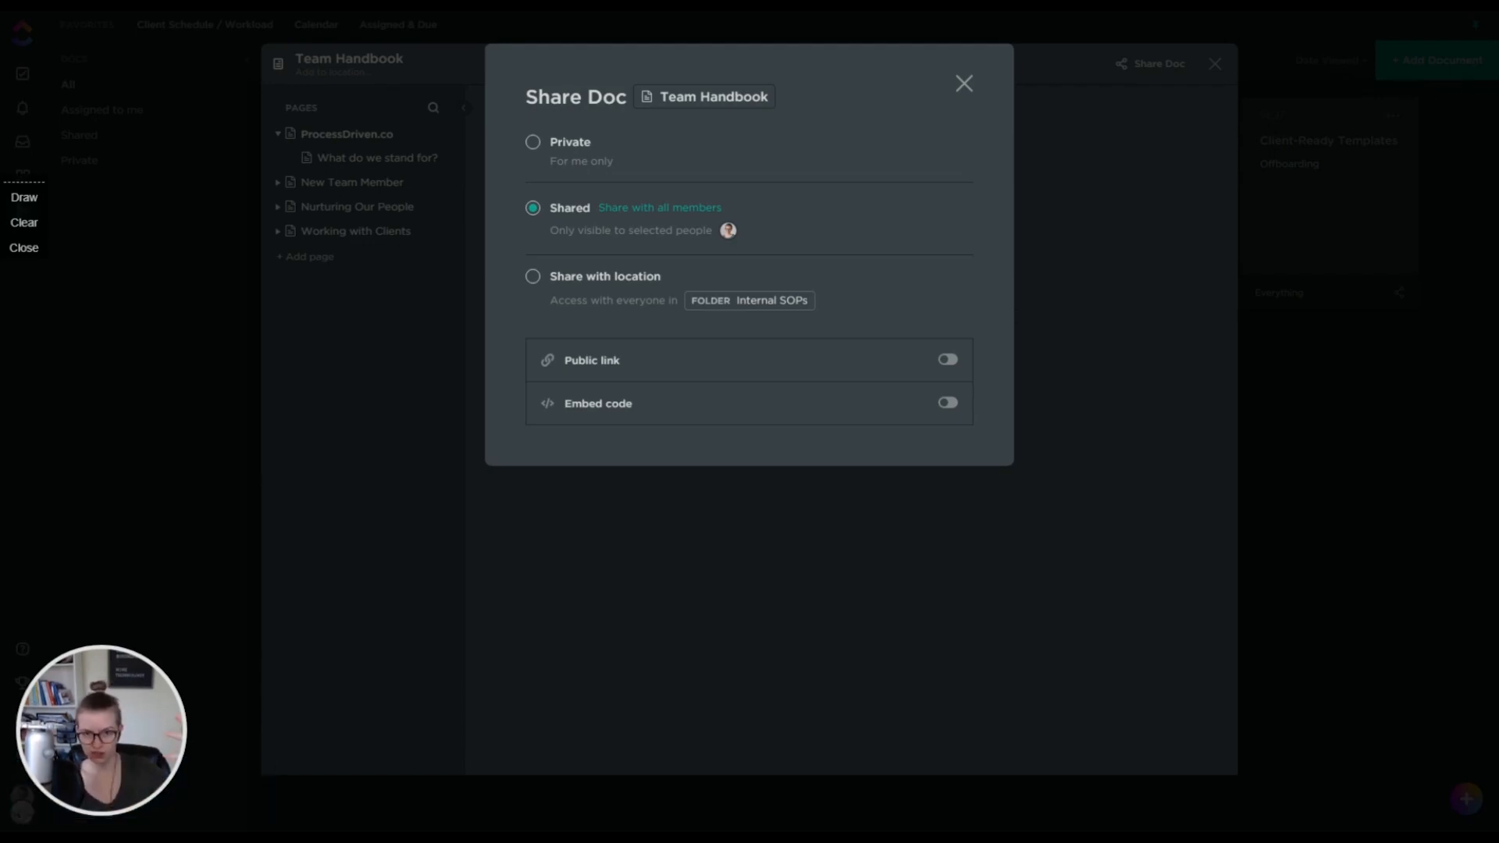
# Step: Turn on the Team Handbook's public link, turn it off again, and close the sharing settings
pyautogui.click(950, 362)
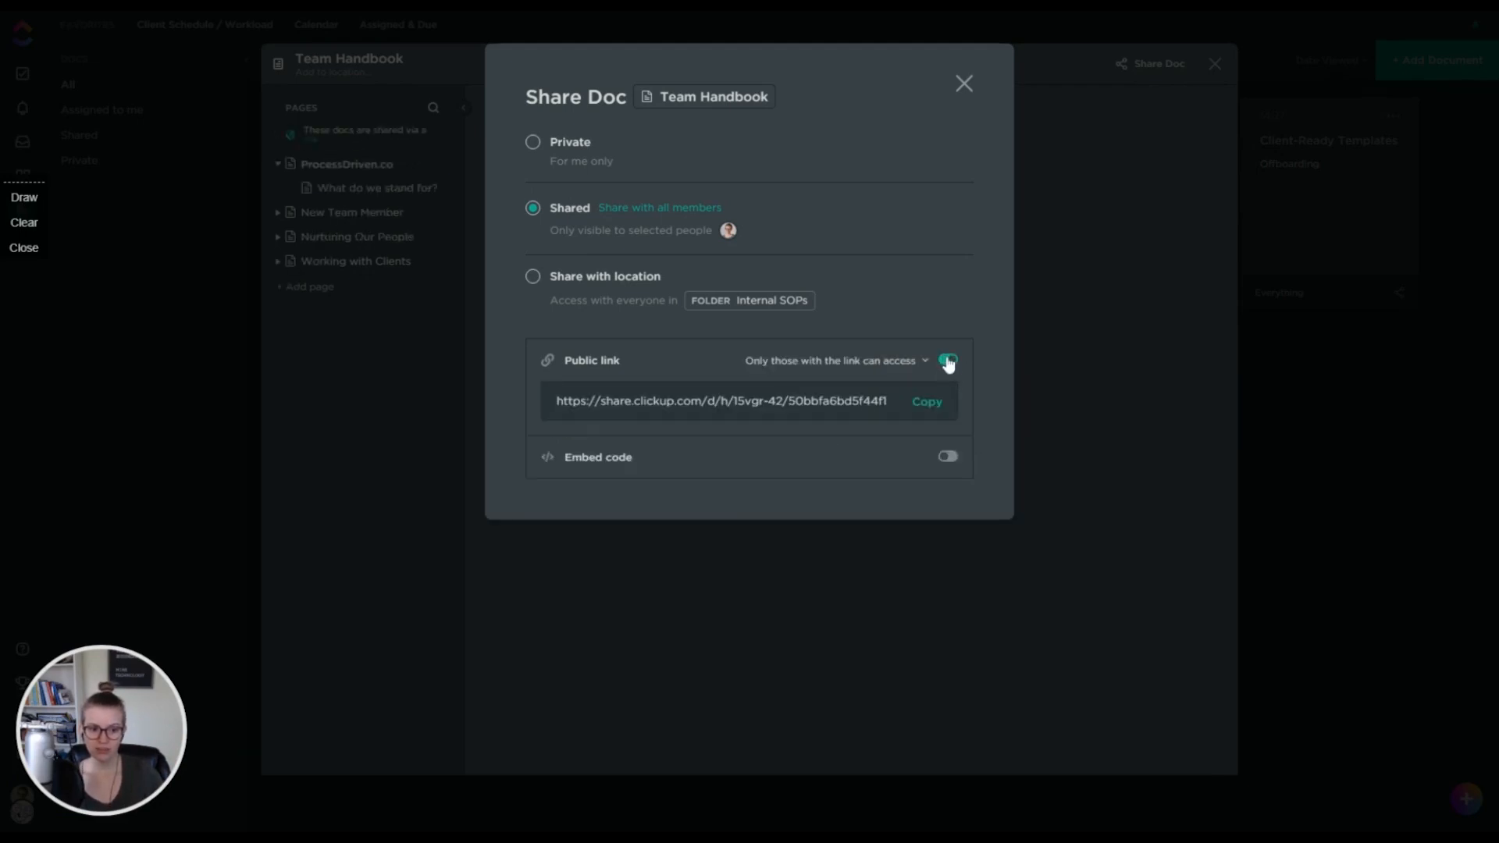
pyautogui.click(948, 362)
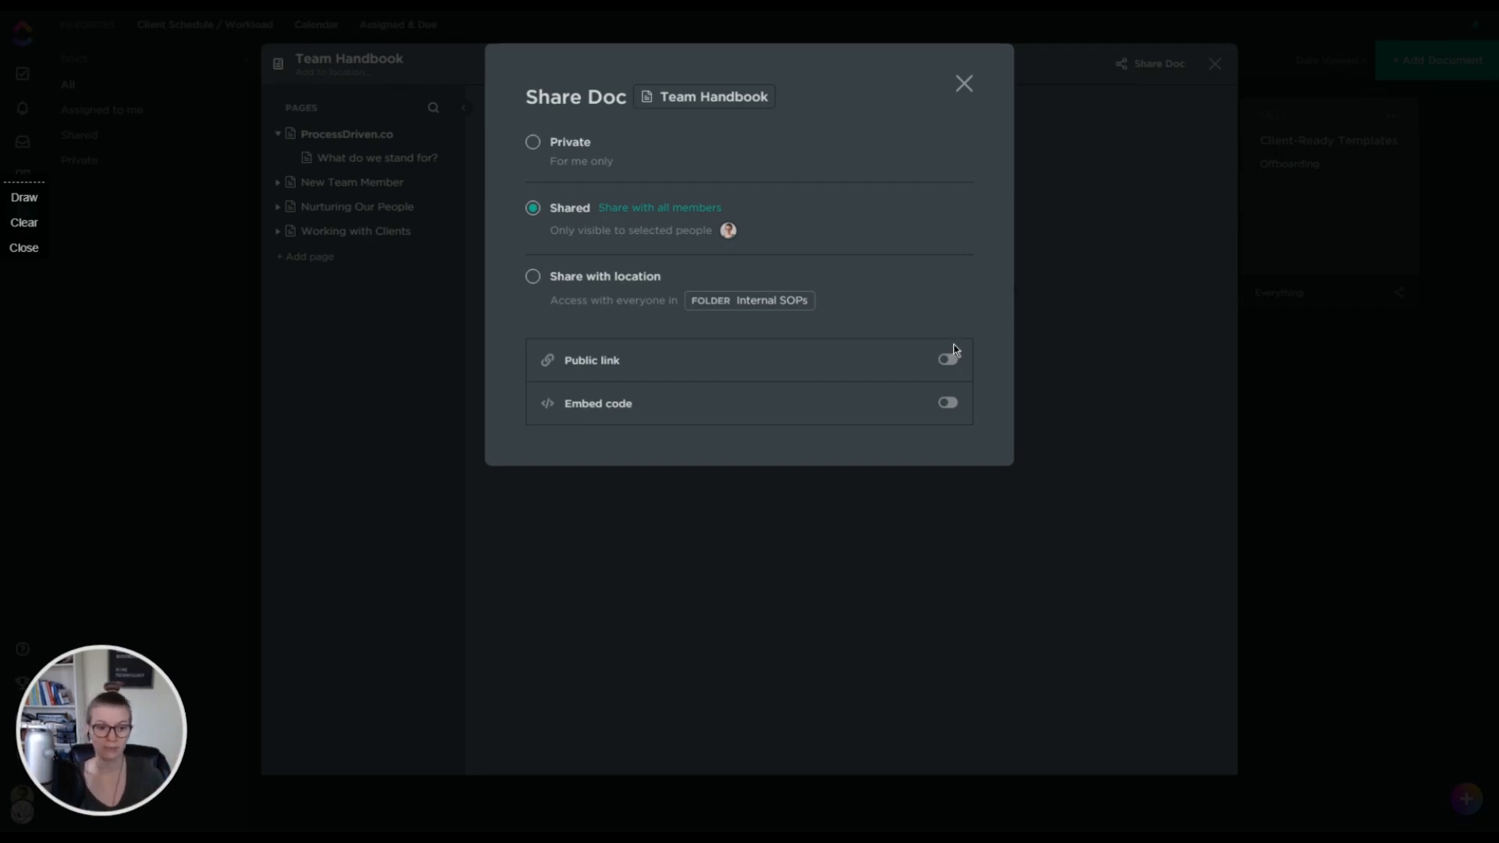
pyautogui.click(964, 84)
# Step: Check the Team Handbook's sharing settings once more and close the doc
pyautogui.click(1131, 63)
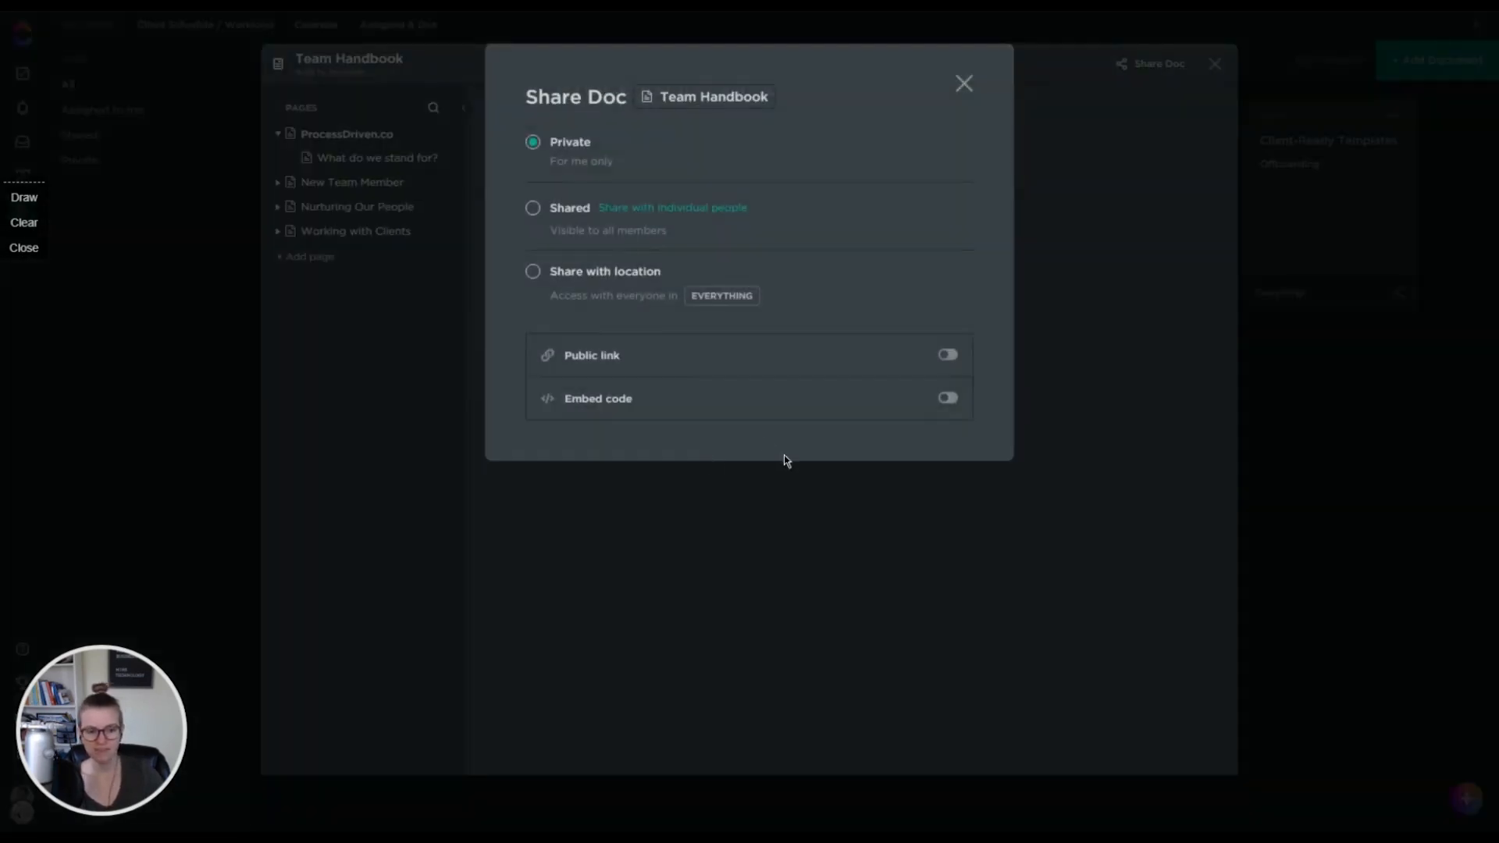
pyautogui.click(1057, 409)
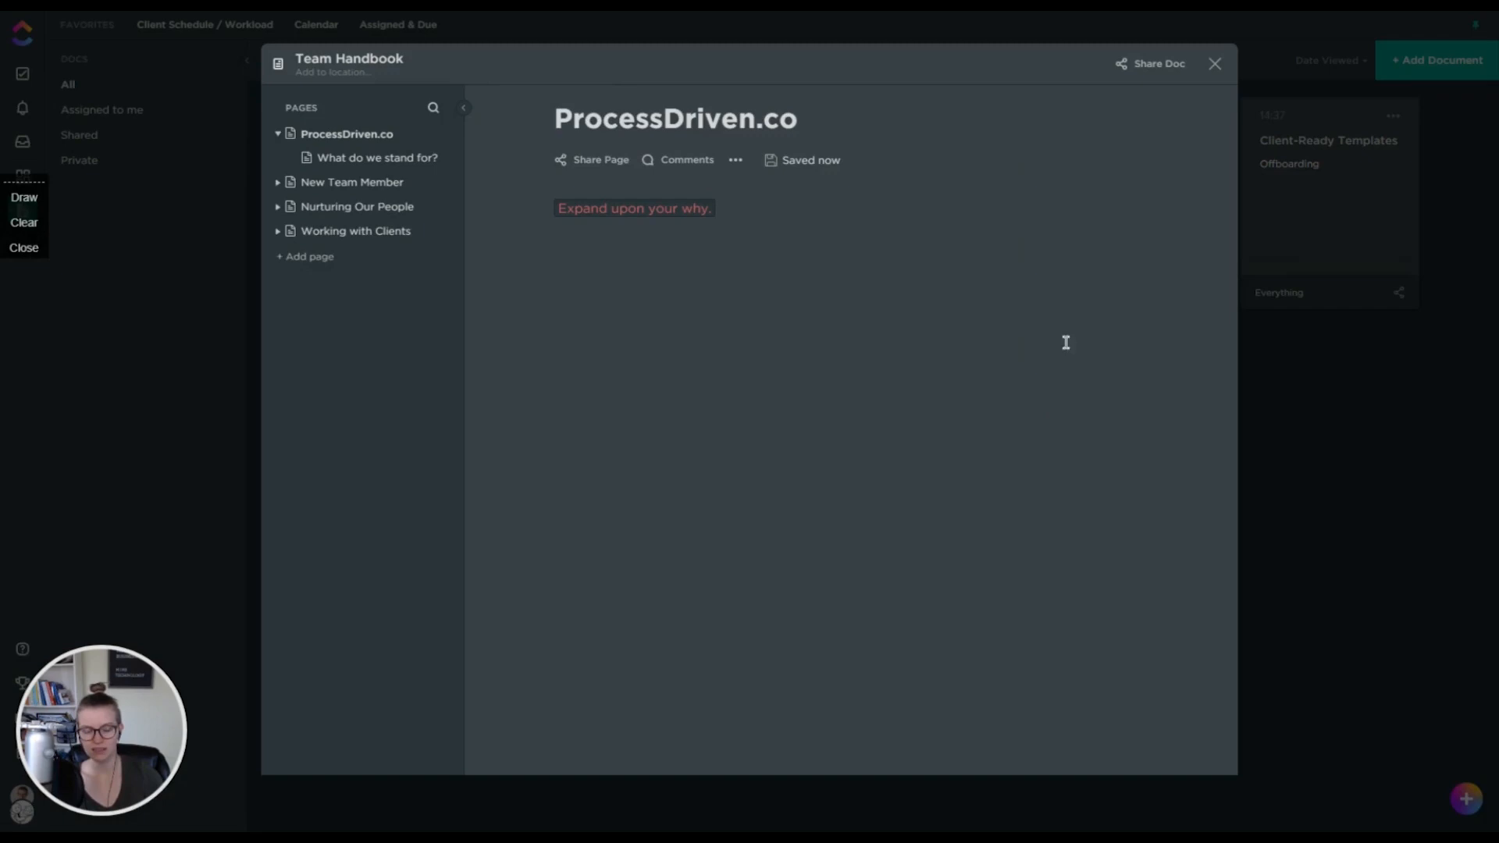
pyautogui.click(1215, 66)
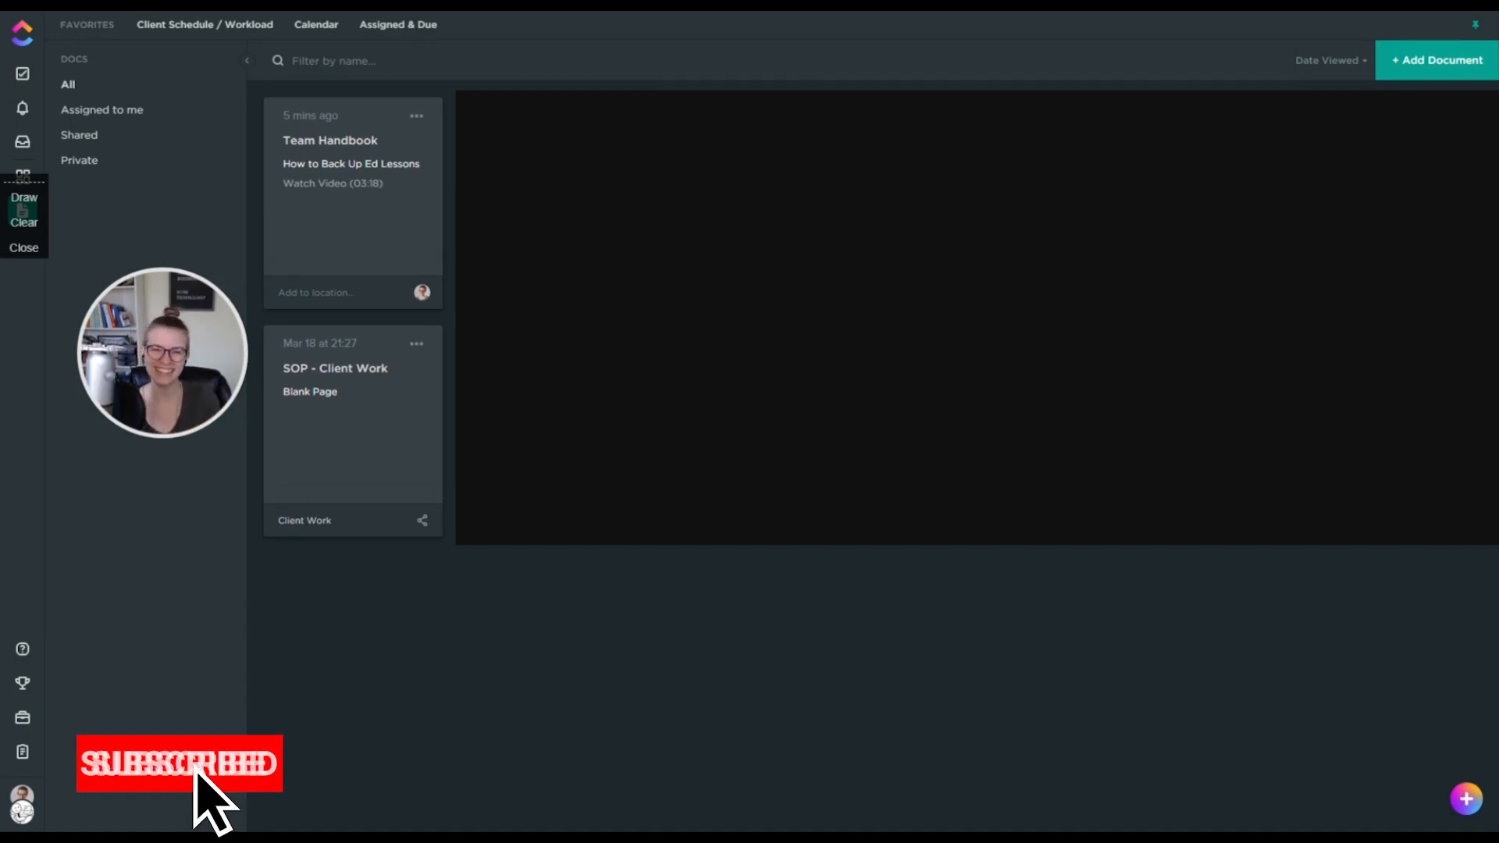
pyautogui.moveTo(180, 379); pyautogui.dragTo(1244, 705)
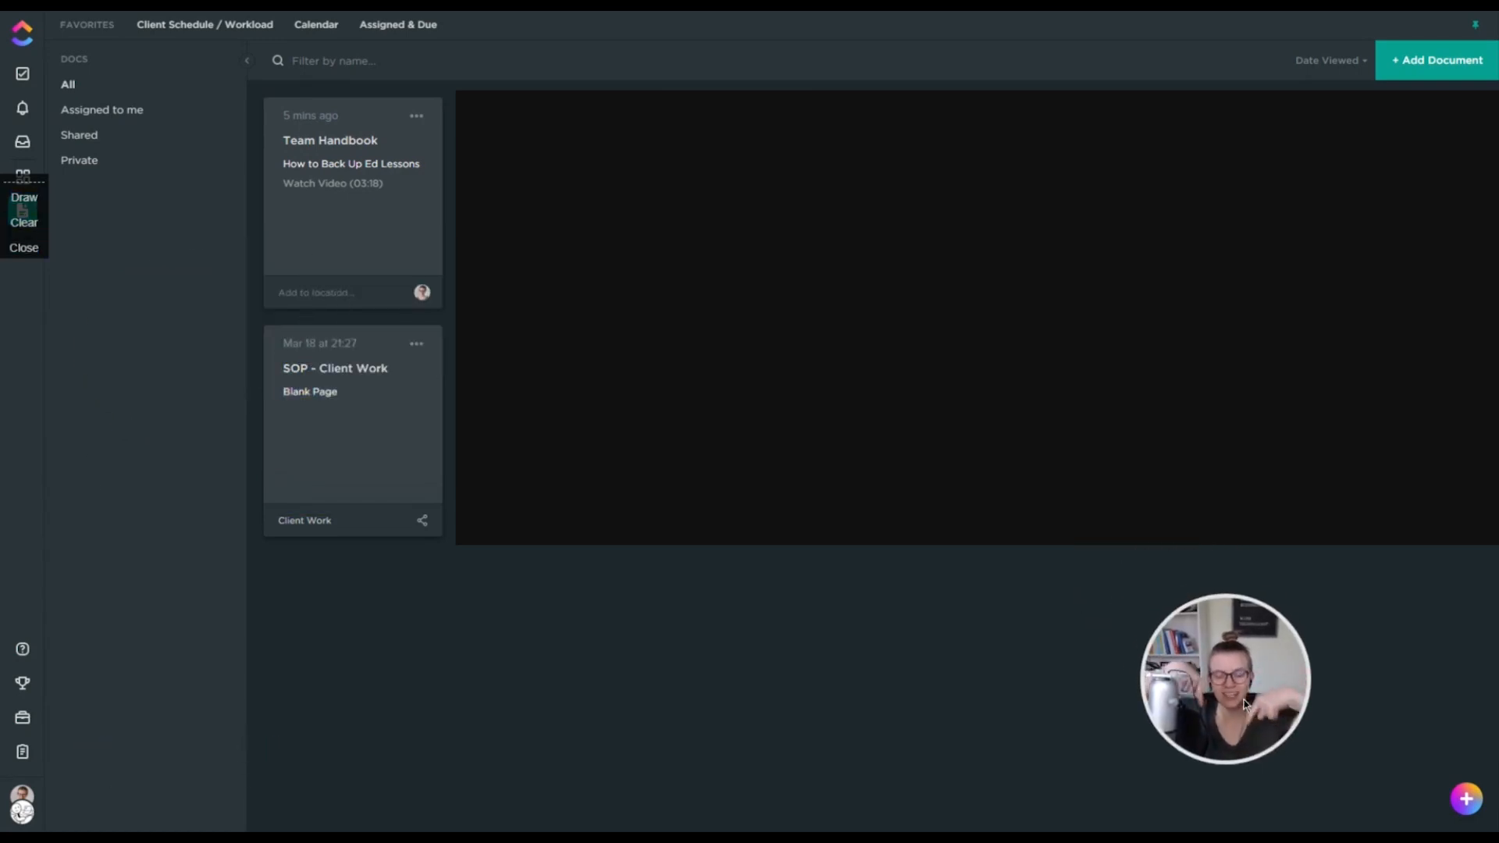